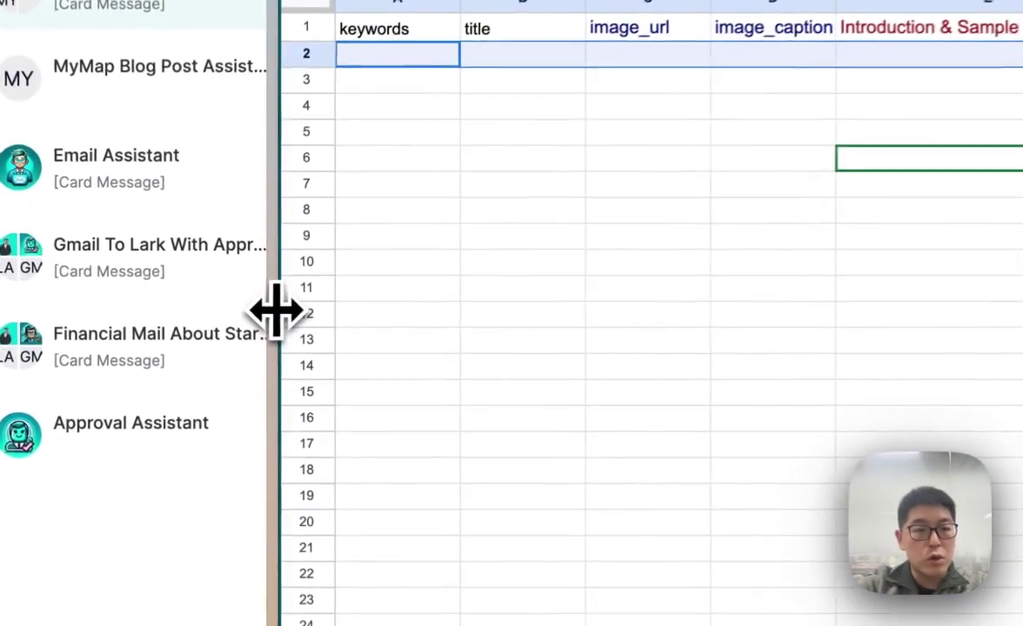
# Ask the AI assistant to create a myMap blog post from the keyword AI Automation and place the content into a new row of an existing Google Sheet
pyautogui.moveTo(276, 309); pyautogui.dragTo(744, 340)
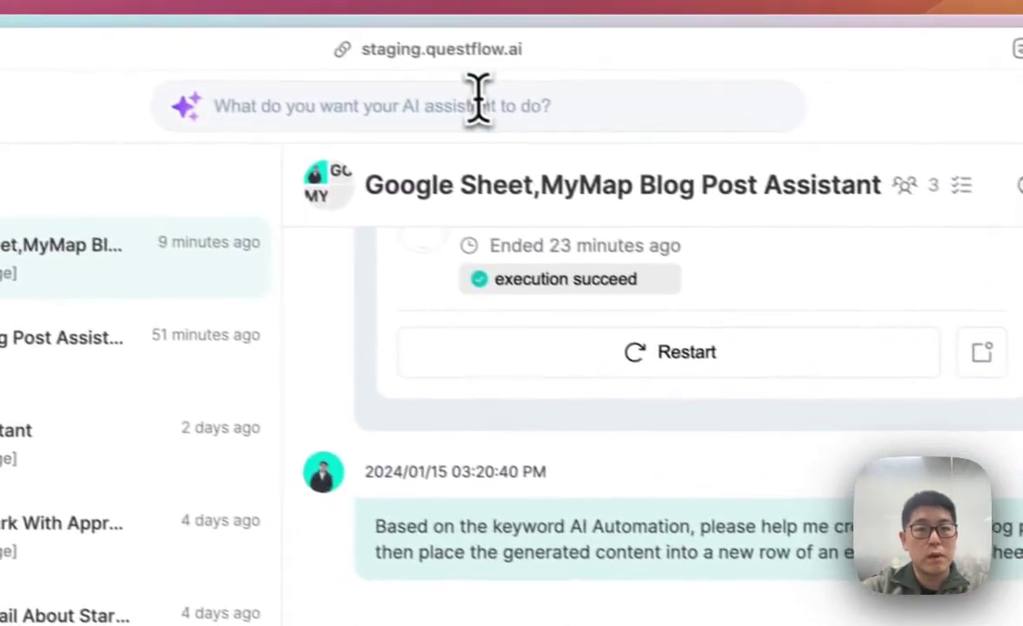
pyautogui.click(480, 96)
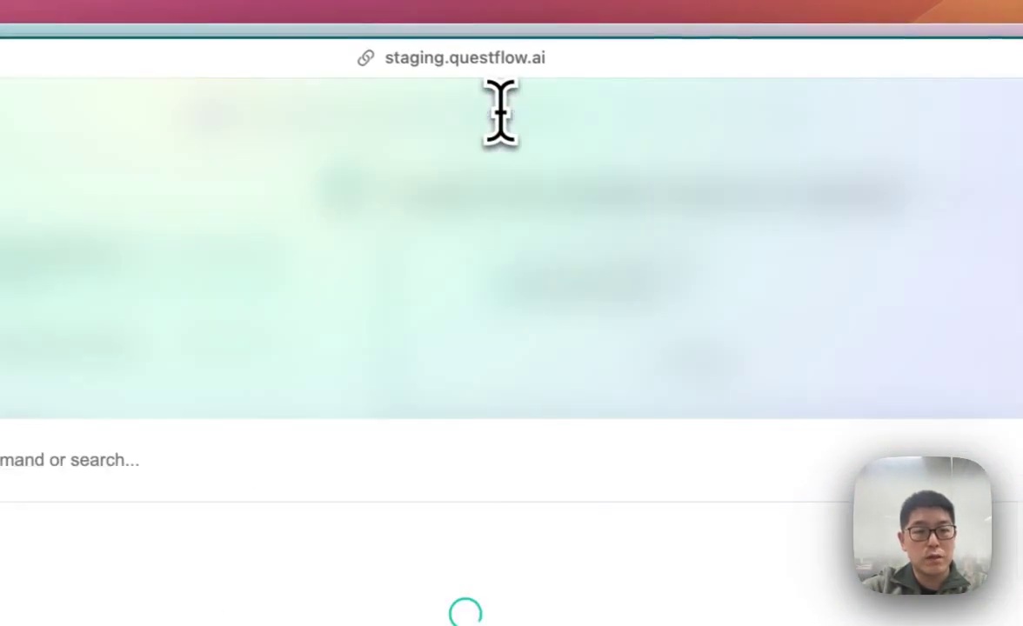
pyautogui.press('super+v')
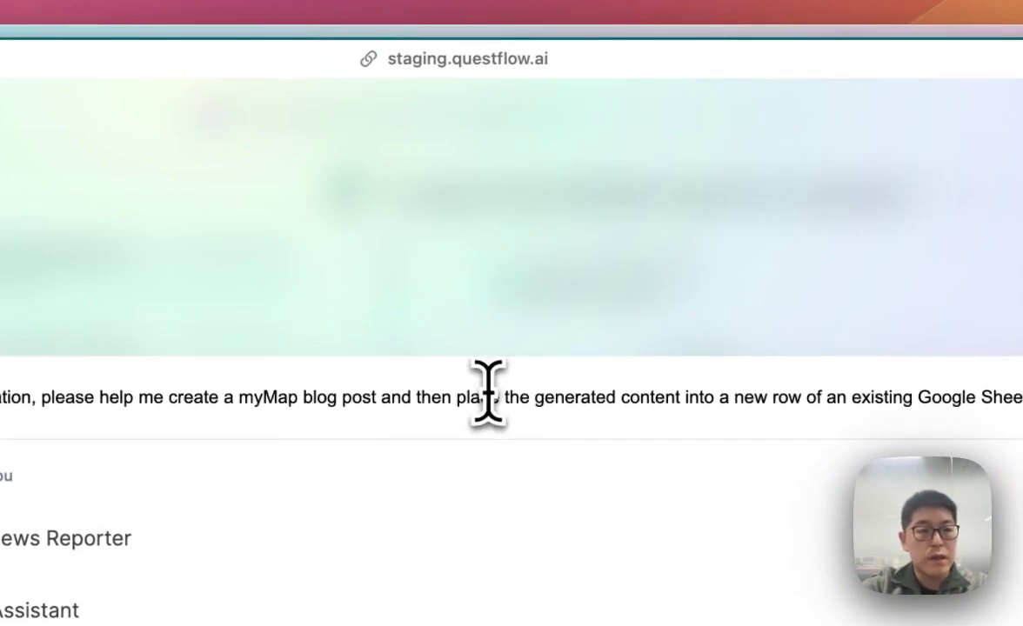
pyautogui.moveTo(416, 397); pyautogui.dragTo(60, 408)
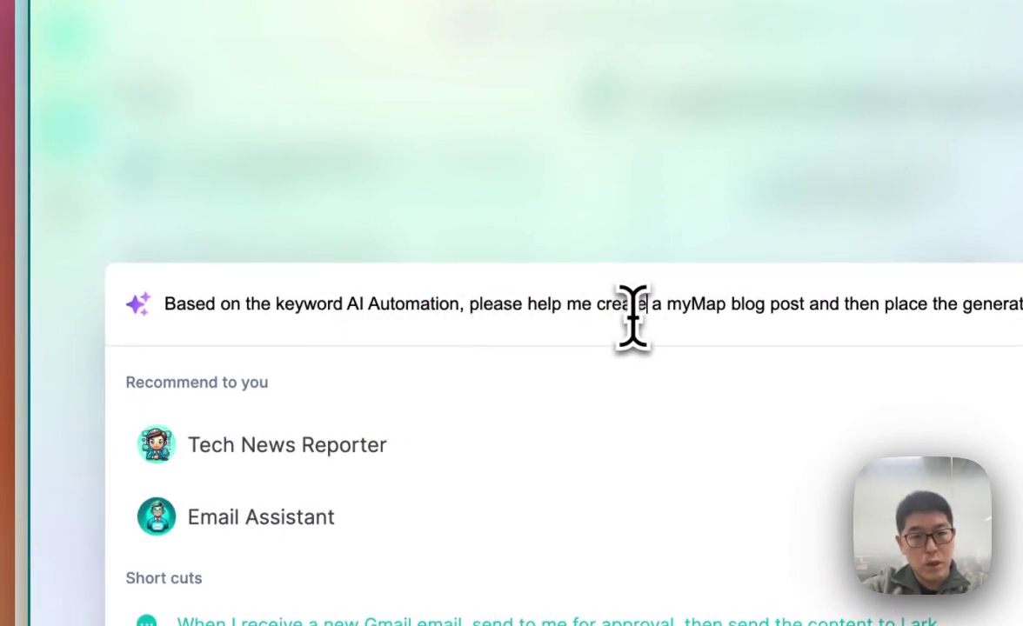
pyautogui.click(809, 303)
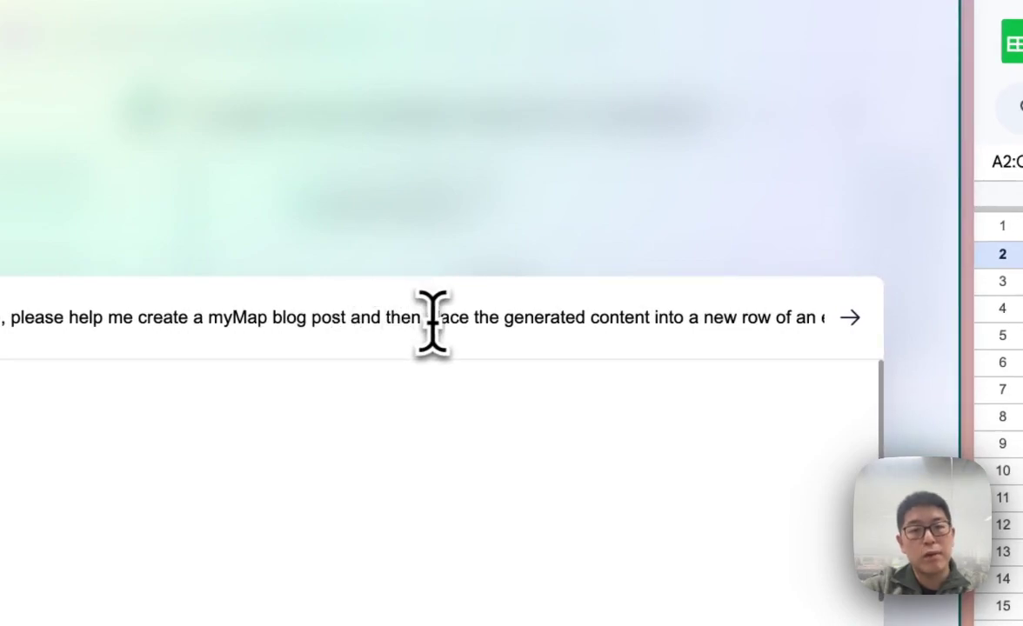
pyautogui.moveTo(425, 318); pyautogui.dragTo(722, 306)
pyautogui.click(722, 314)
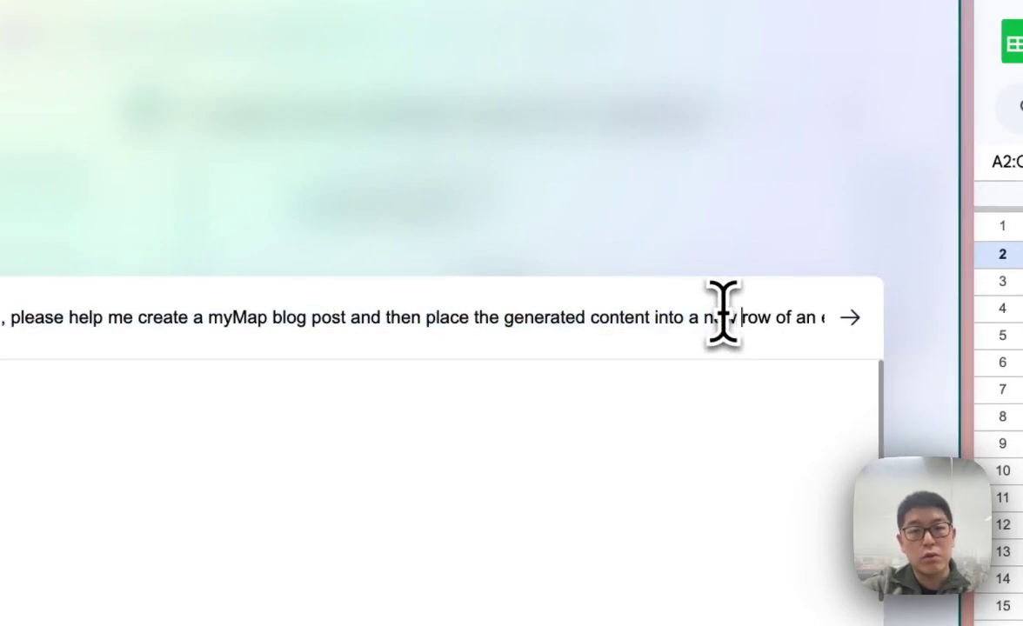
pyautogui.hscroll(3, 723, 312)
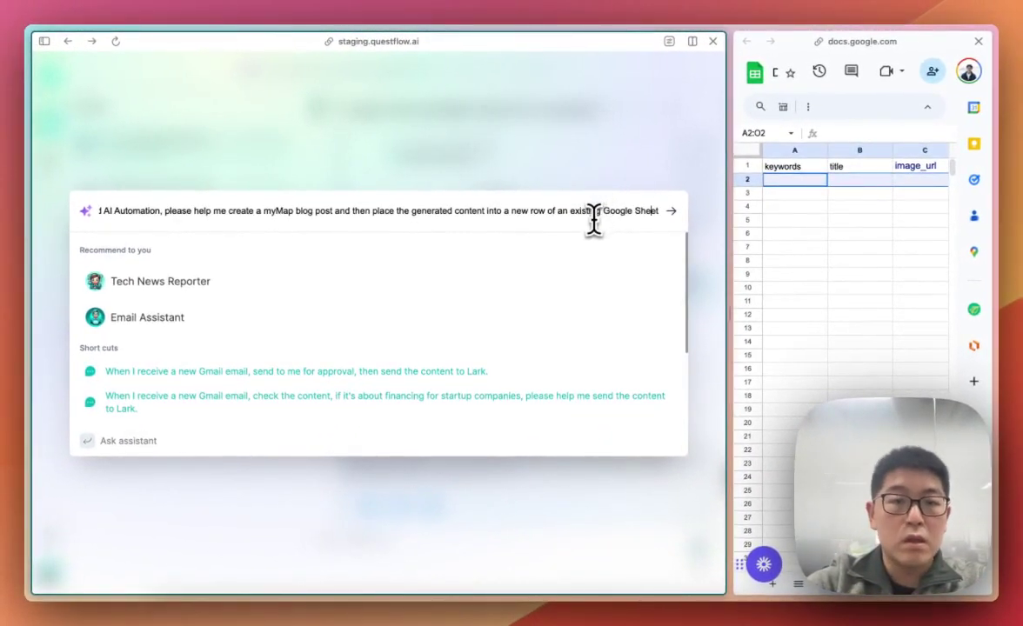
pyautogui.press('Return')
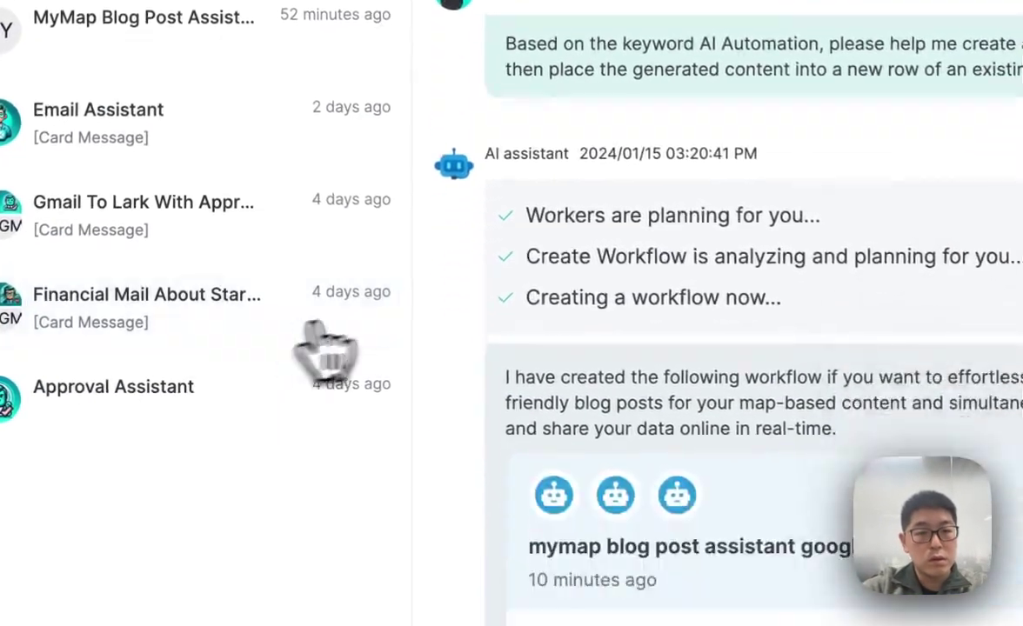
# Set the workflow parameters to My Google Drive, the Demo - Auto SEO Blog Generator spreadsheet and worksheet Sheet1, and confirm them
pyautogui.scroll(-8, 748, 353)
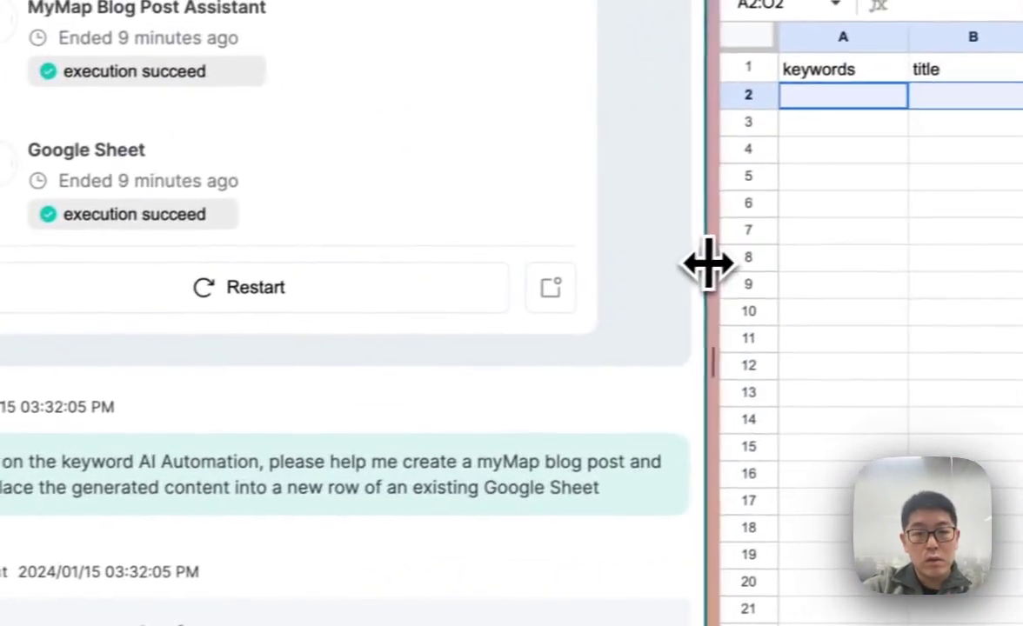
pyautogui.moveTo(709, 262); pyautogui.dragTo(618, 253)
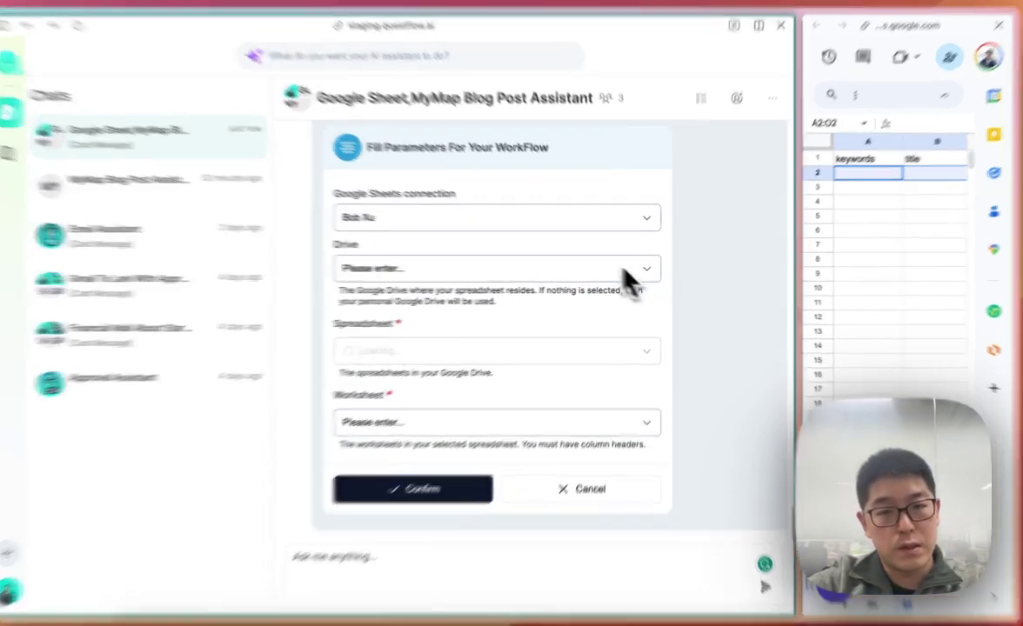
pyautogui.click(591, 270)
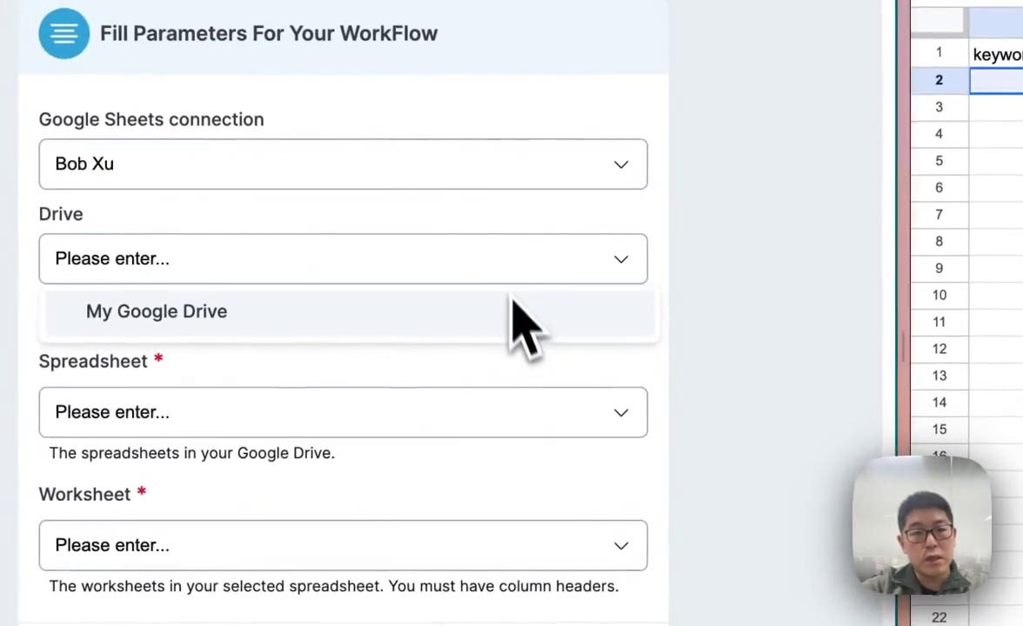
pyautogui.click(522, 315)
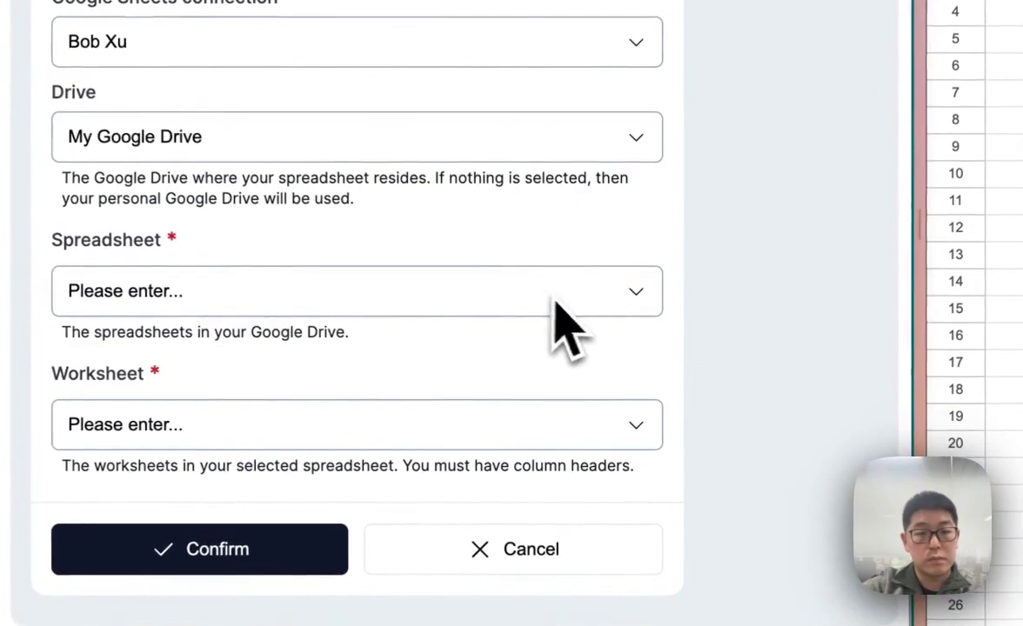
pyautogui.click(616, 353)
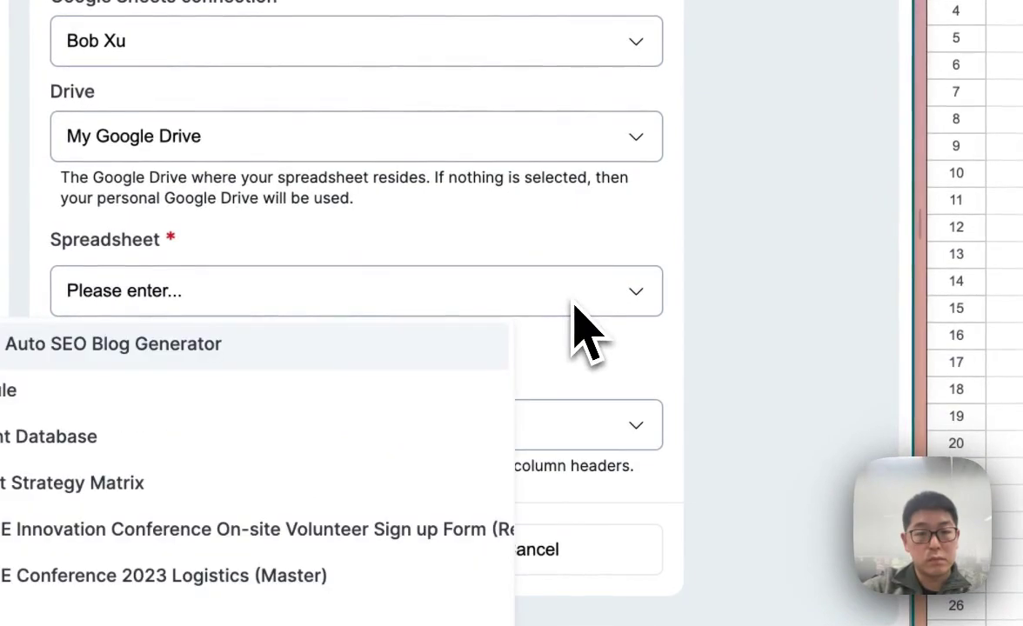
pyautogui.click(459, 350)
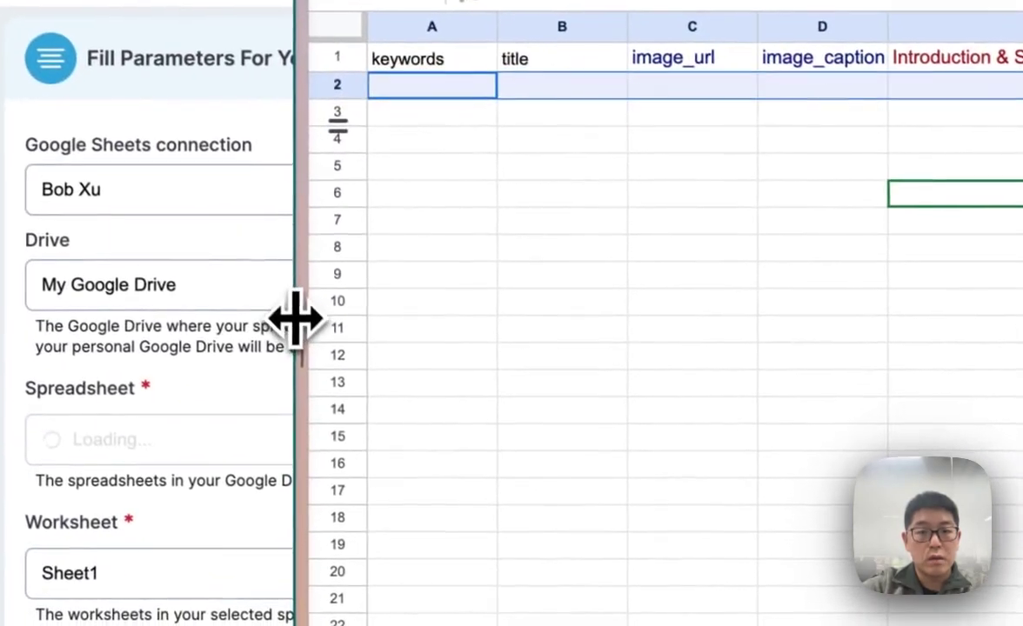
pyautogui.moveTo(520, 353); pyautogui.dragTo(1014, 427)
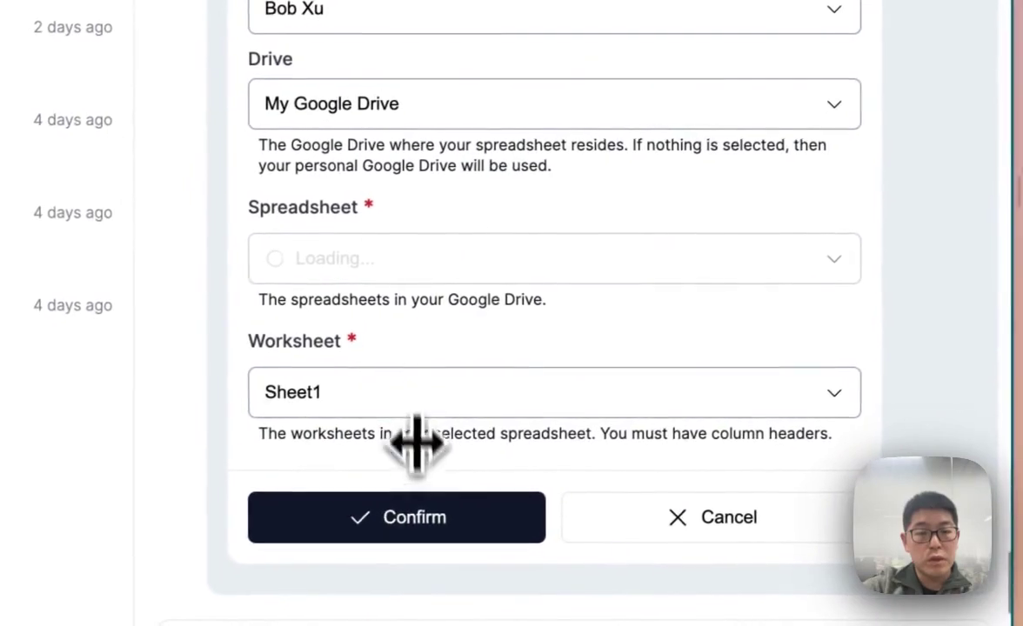
pyautogui.click(424, 518)
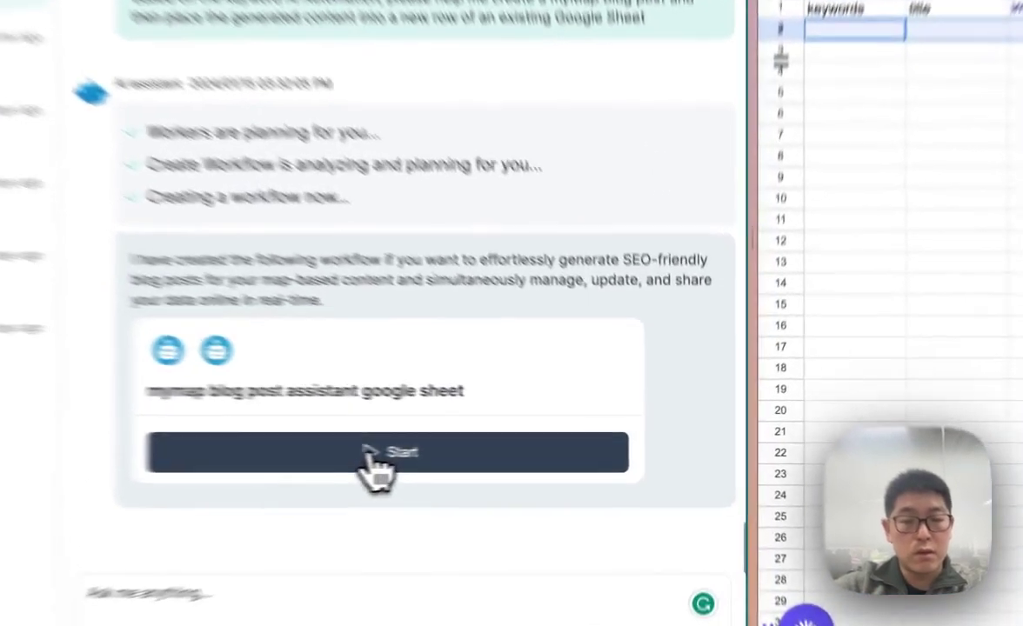
# Start the mymap blog post assistant google sheet workflow and widen the spreadsheet view beside the chat
pyautogui.click(507, 451)
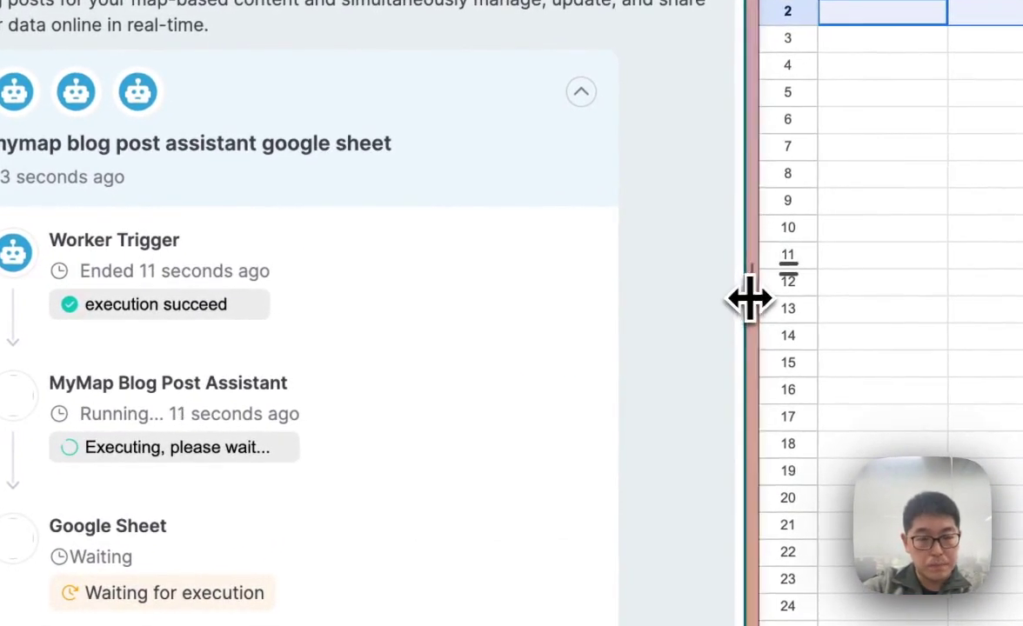
pyautogui.moveTo(747, 298); pyautogui.dragTo(575, 348)
pyautogui.click(688, 369)
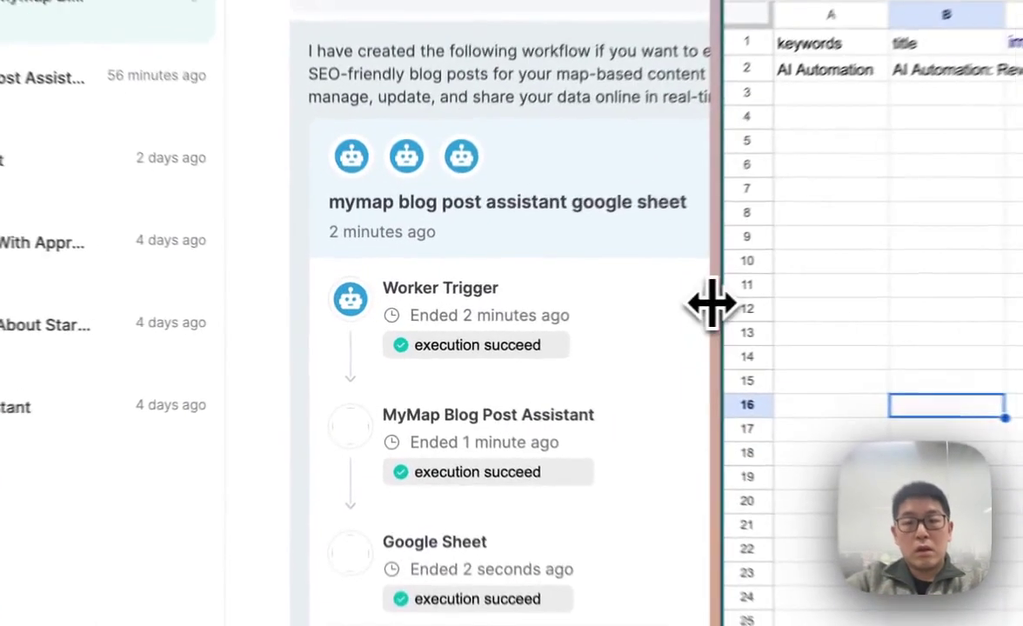
pyautogui.moveTo(570, 304); pyautogui.dragTo(351, 338)
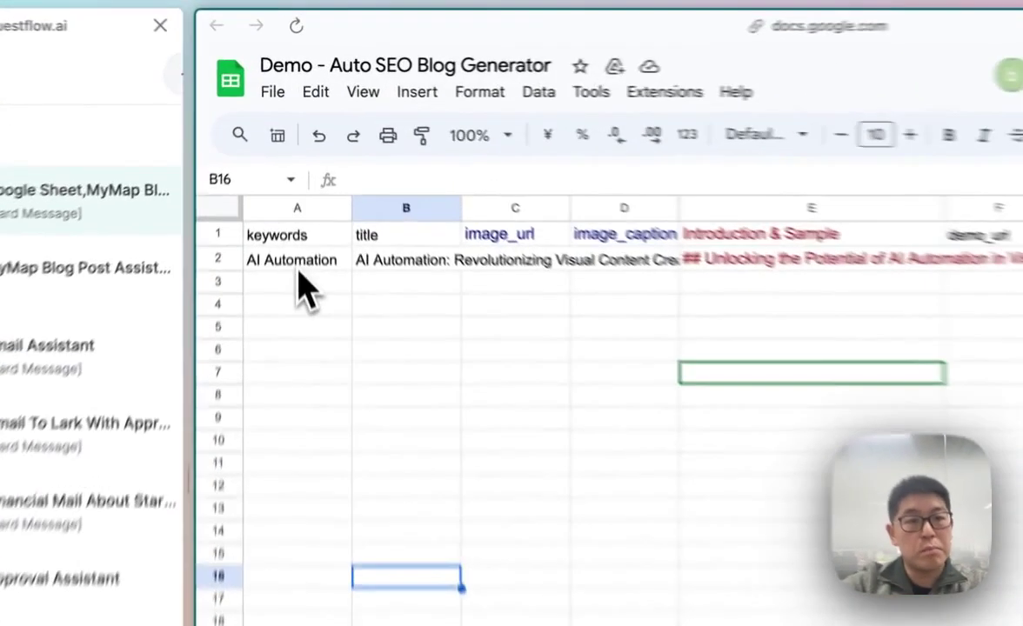
# Examine the generated keyword and the full Introduction & Sample text in row 2 of the spreadsheet
pyautogui.click(296, 186)
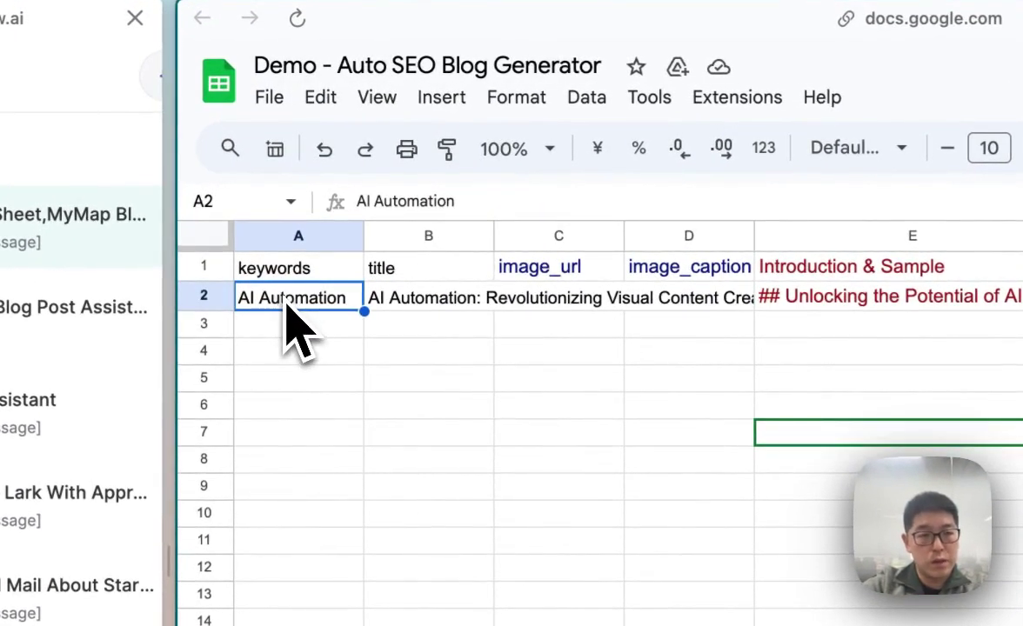
pyautogui.doubleClick(287, 305)
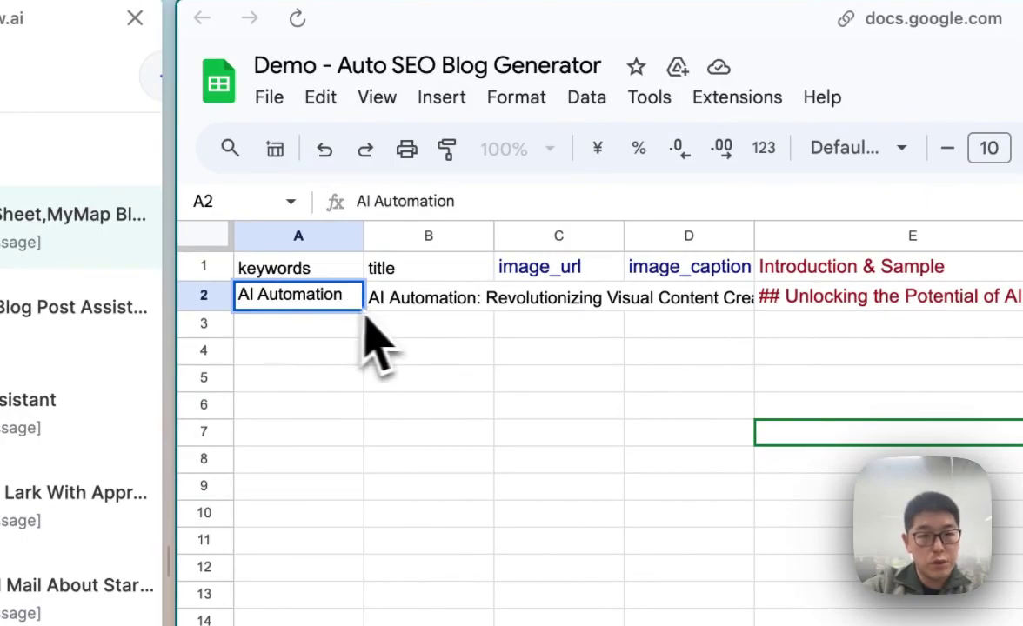
pyautogui.doubleClick(394, 311)
pyautogui.press('Return')
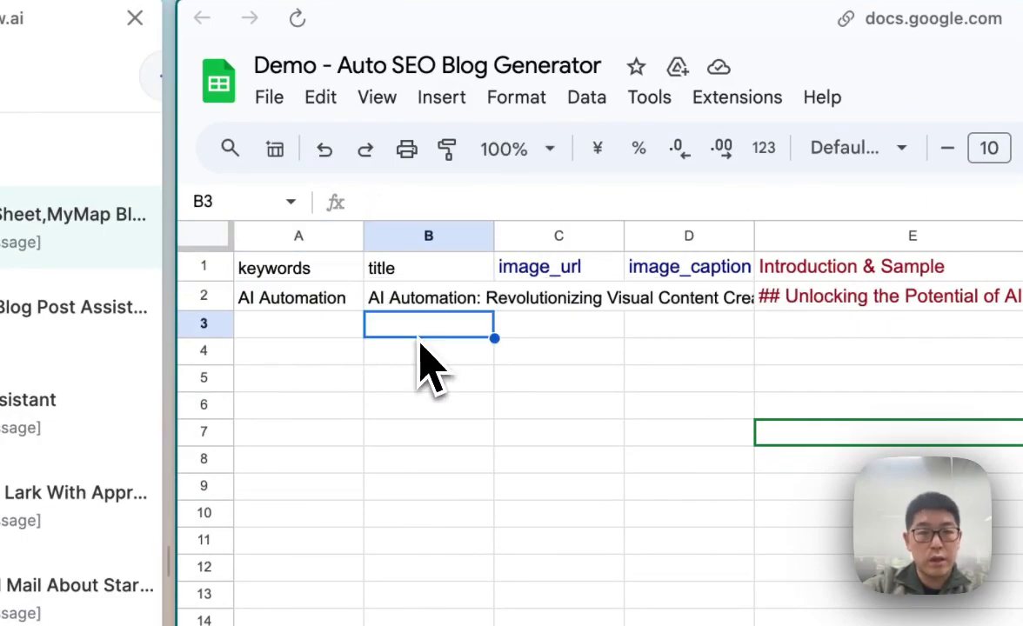
pyautogui.click(538, 301)
pyautogui.click(789, 301)
pyautogui.doubleClick(789, 300)
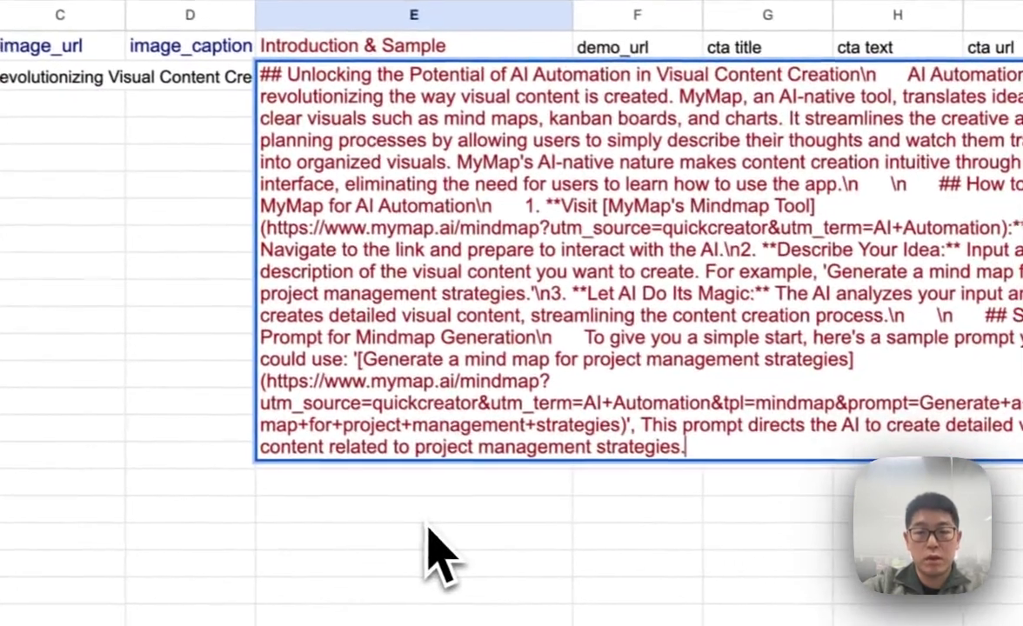
pyautogui.click(526, 547)
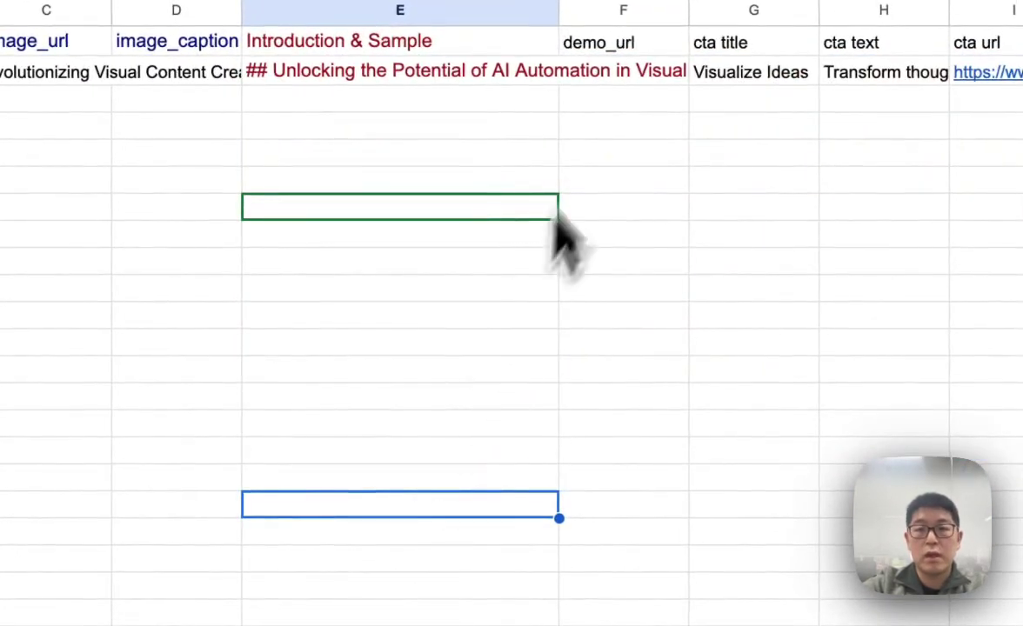
# Examine the cta title, cta text and demo_url cells in row 2
pyautogui.click(505, 253)
pyautogui.click(572, 253)
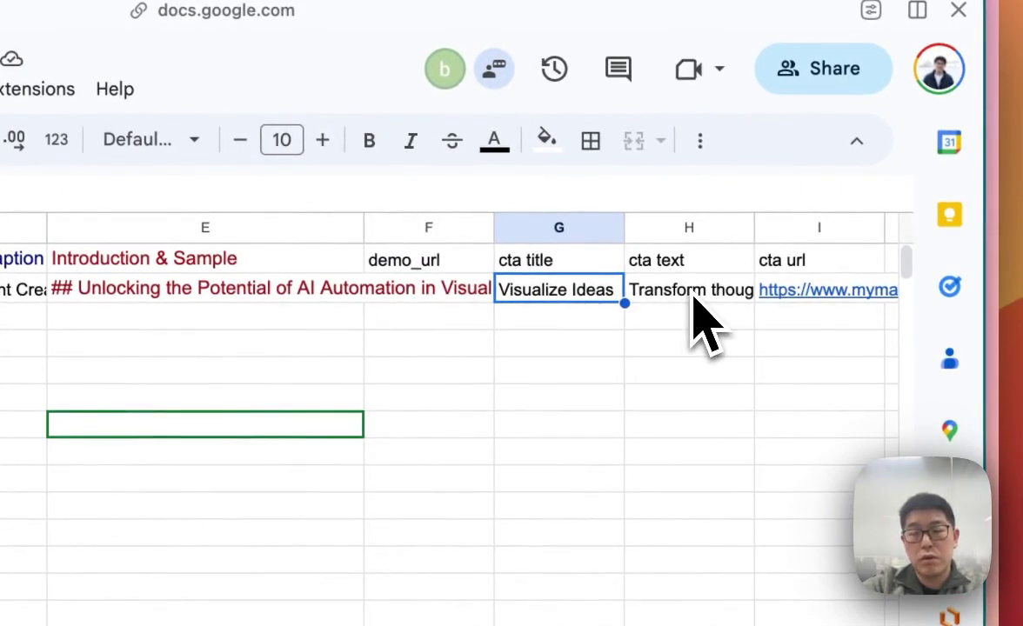
pyautogui.doubleClick(693, 294)
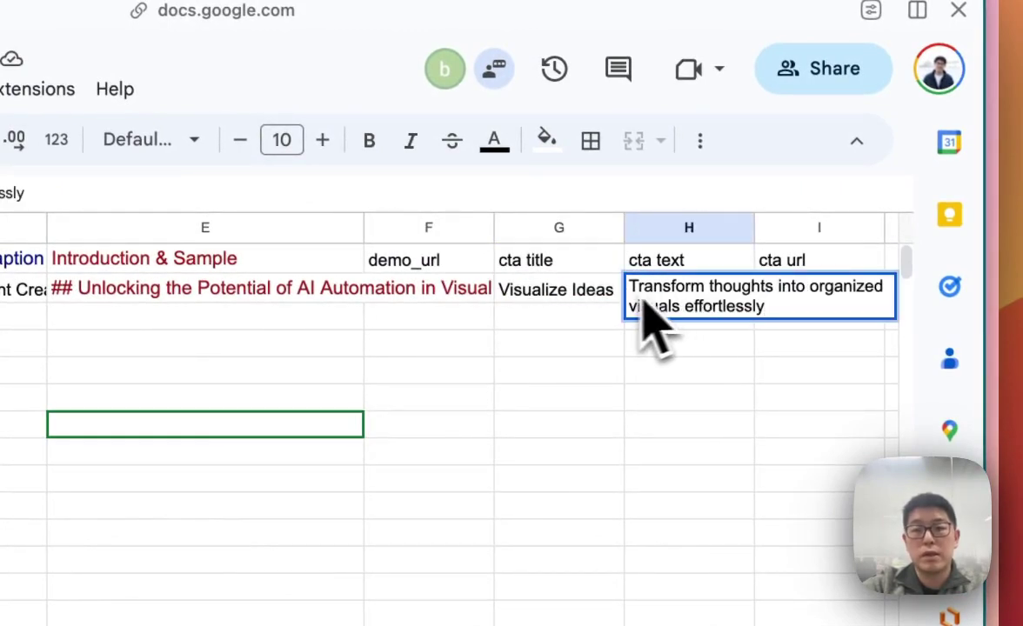
pyautogui.click(576, 303)
pyautogui.doubleClick(574, 302)
pyautogui.click(460, 294)
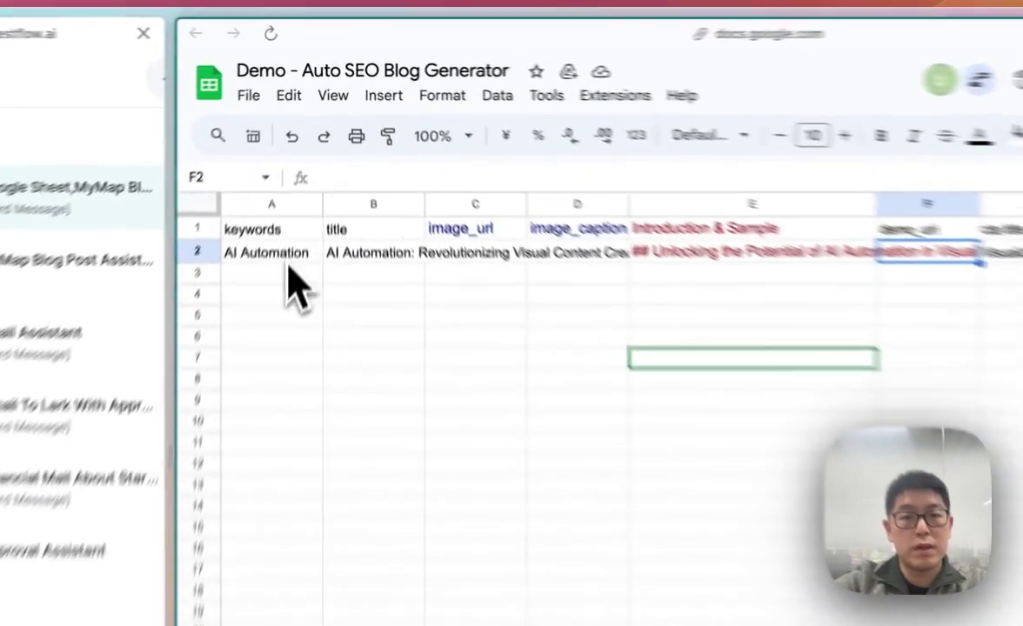
# Review the keywords, title, image_url and image_caption cells of the generated row one after another
pyautogui.click(675, 353)
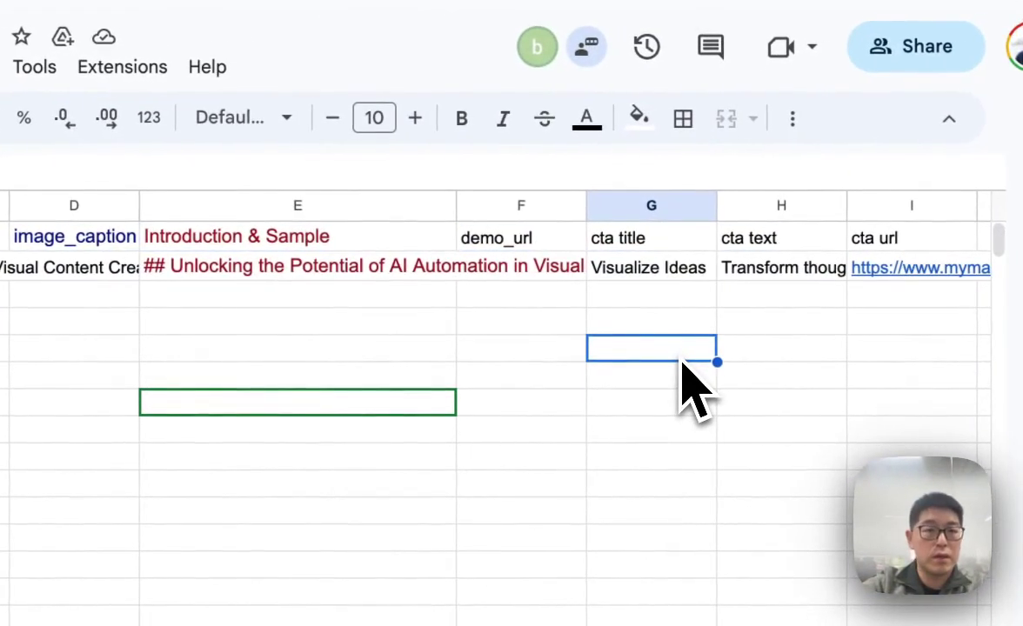
pyautogui.click(345, 184)
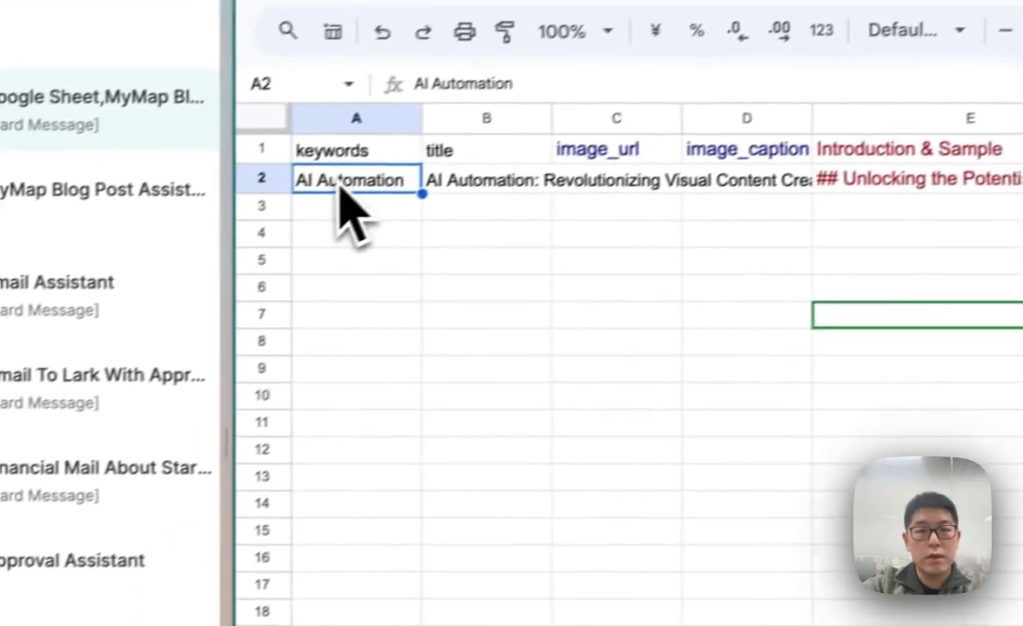
pyautogui.click(567, 176)
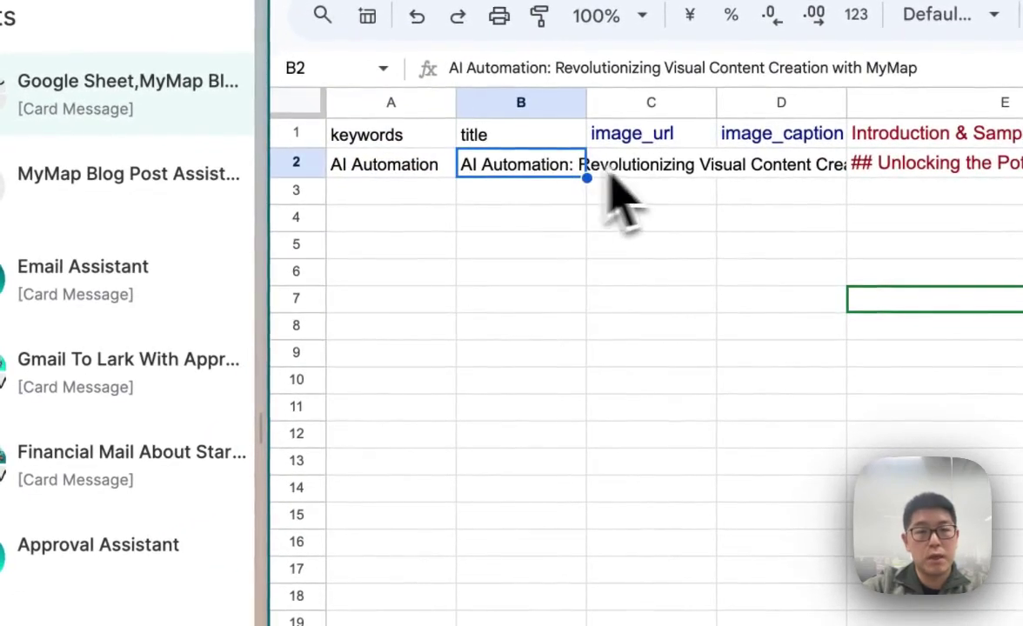
pyautogui.click(622, 170)
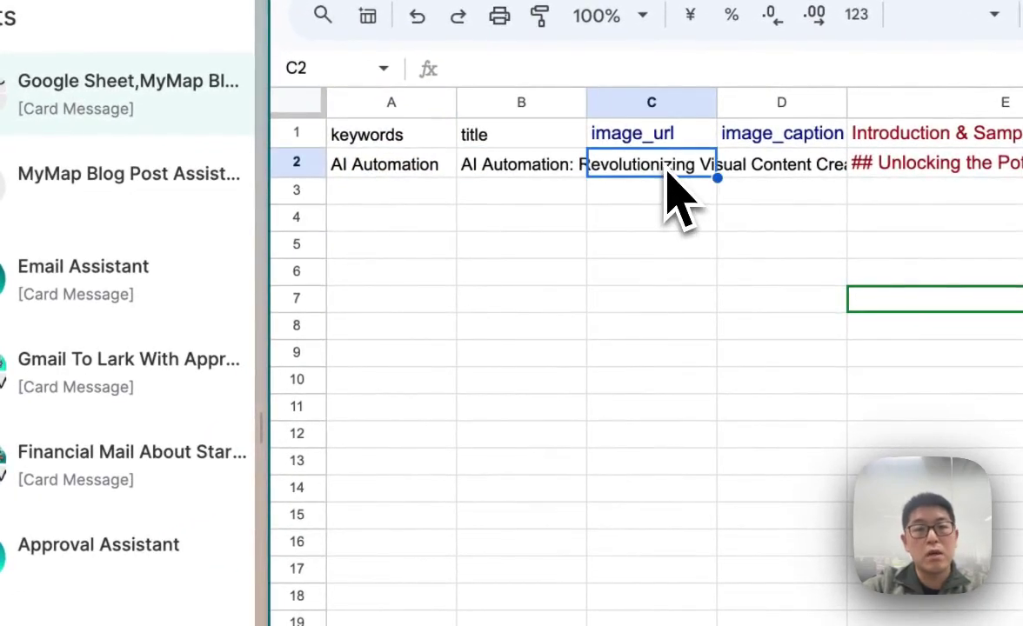
pyautogui.click(757, 174)
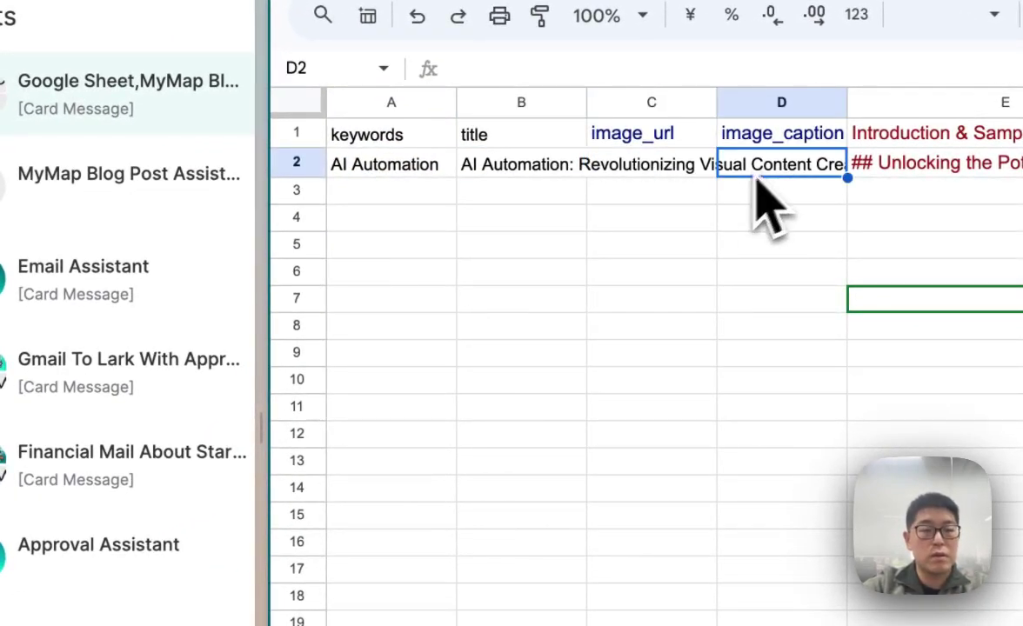